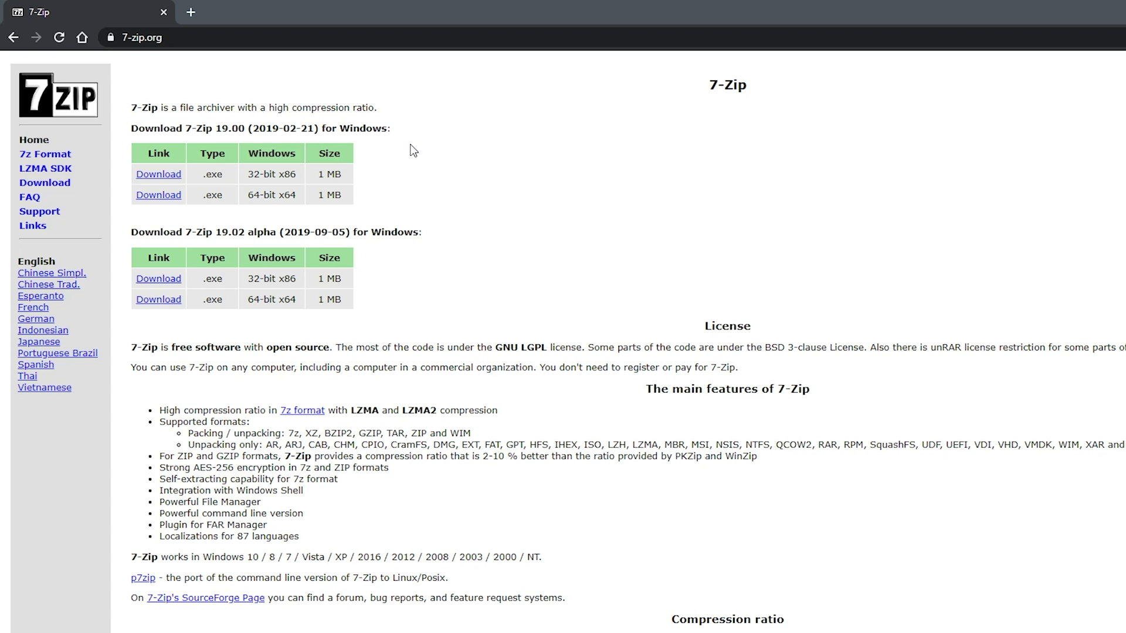
Step: Compare the 32-bit x86 and 64-bit x64 download entries on the 7-Zip page
{"action": "left_click_drag", "start_coordinate": [246, 174], "coordinate": [298, 171]}
{"action": "left_click_drag", "start_coordinate": [246, 195], "coordinate": [309, 200]}
{"action": "left_click", "coordinate": [413, 195]}
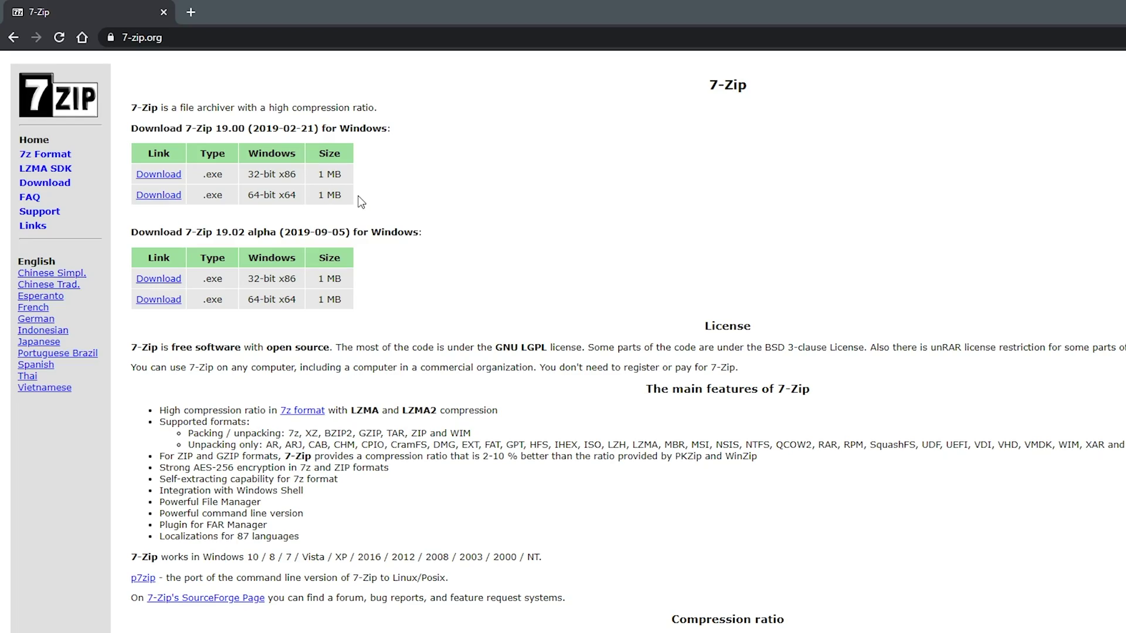
Step: Open System Information from Start search and confirm System Type is x64-based PC
{"action": "left_click", "coordinate": [60, 625]}
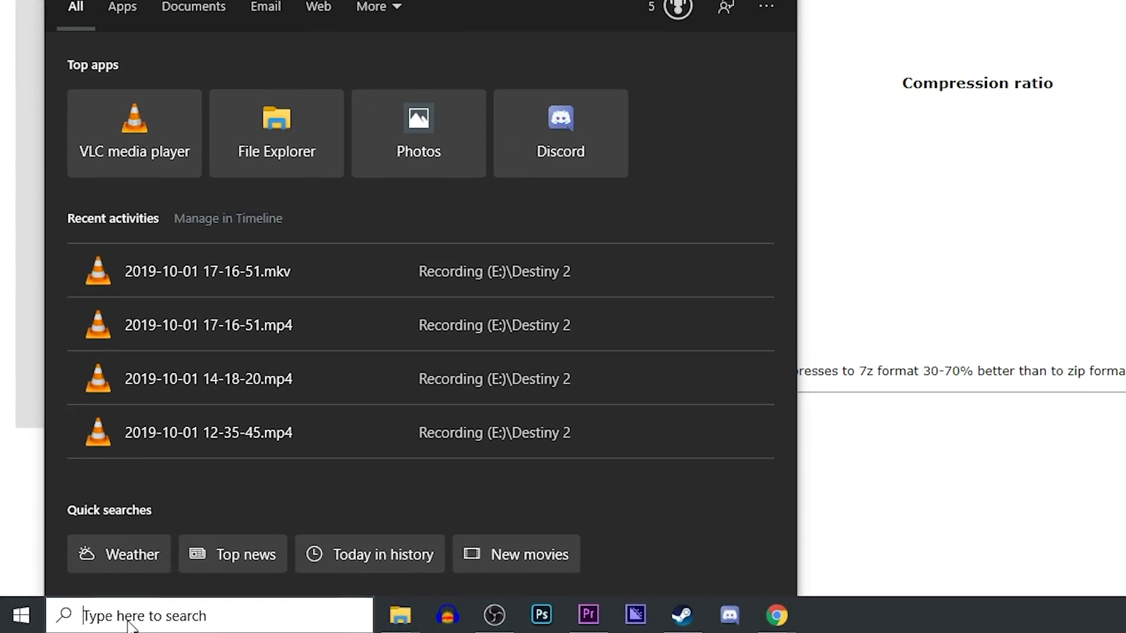
{"action": "type", "text": "sy"}
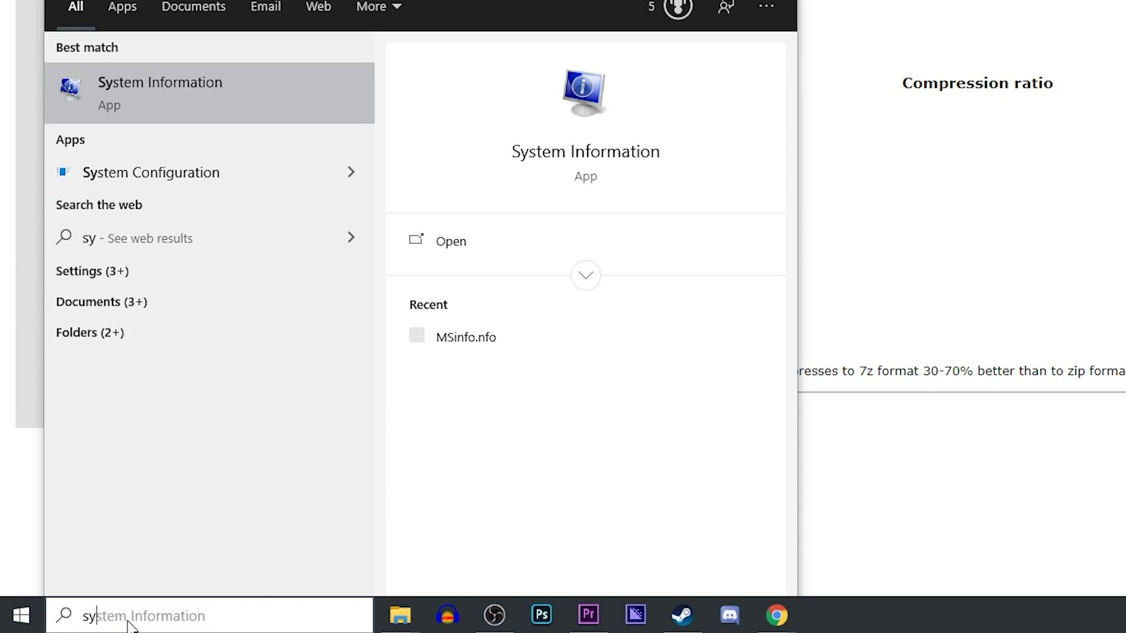
{"action": "type", "text": "stem"}
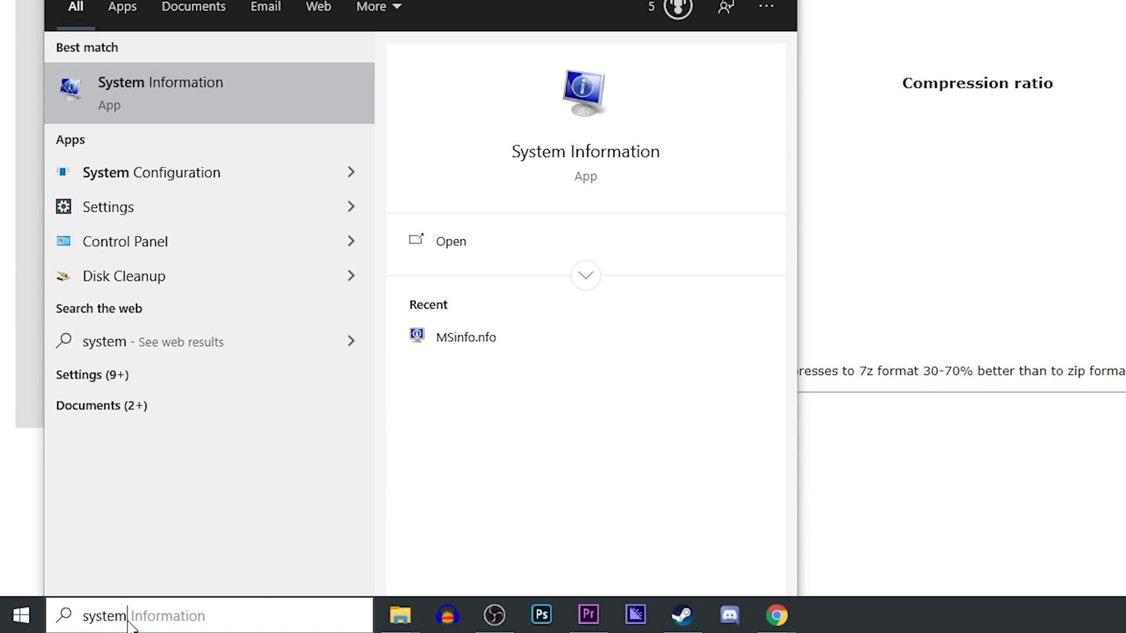
{"action": "left_click", "coordinate": [243, 85]}
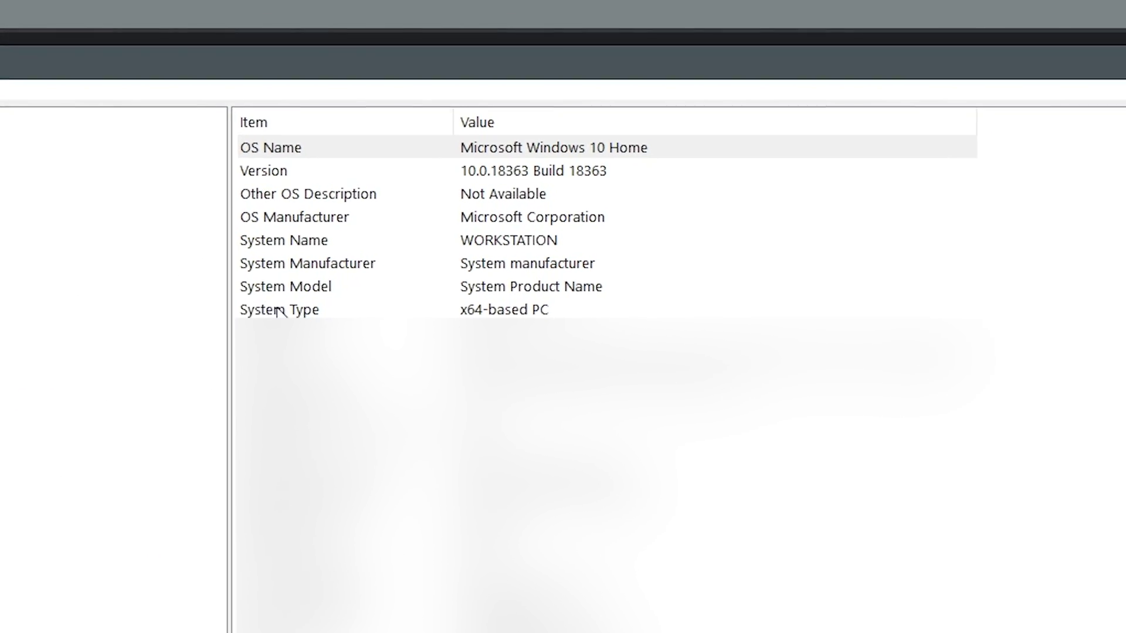
{"action": "left_click", "coordinate": [353, 185]}
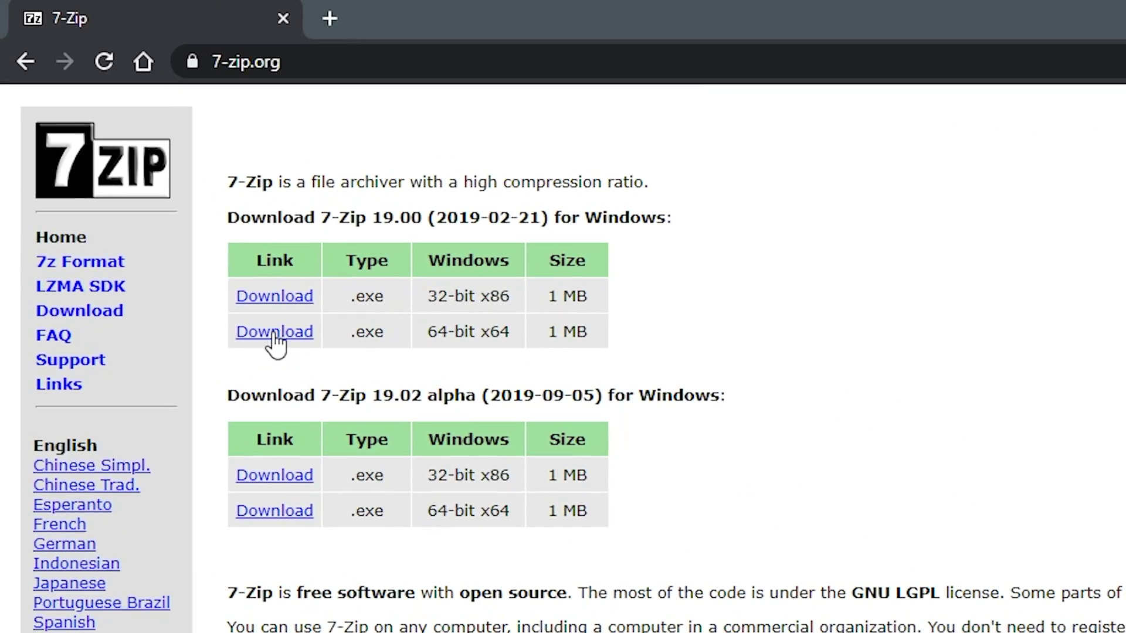
Step: Download the 64-bit 7-Zip 19.00 installer 7z1900-x64.exe into Downloads
{"action": "left_click", "coordinate": [273, 332]}
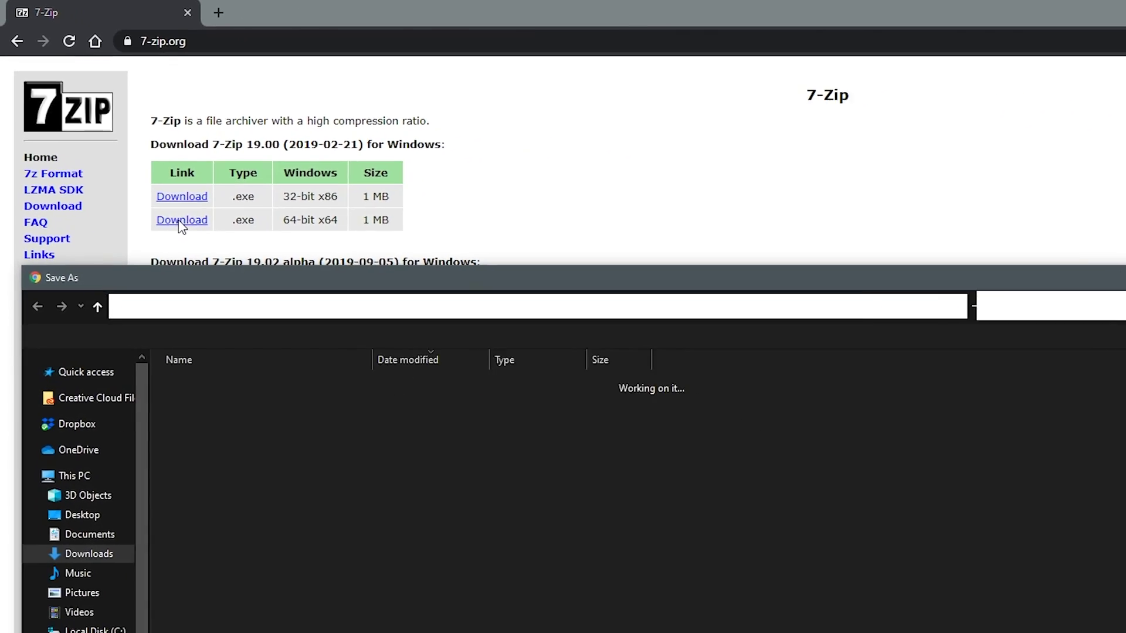
{"action": "mouse_move", "coordinate": [406, 278]}
{"action": "left_mouse_down"}
{"action": "mouse_move", "coordinate": [479, 270]}
{"action": "mouse_move", "coordinate": [574, 208]}
{"action": "mouse_move", "coordinate": [631, 75]}
{"action": "mouse_move", "coordinate": [641, 94]}
{"action": "left_mouse_up"}
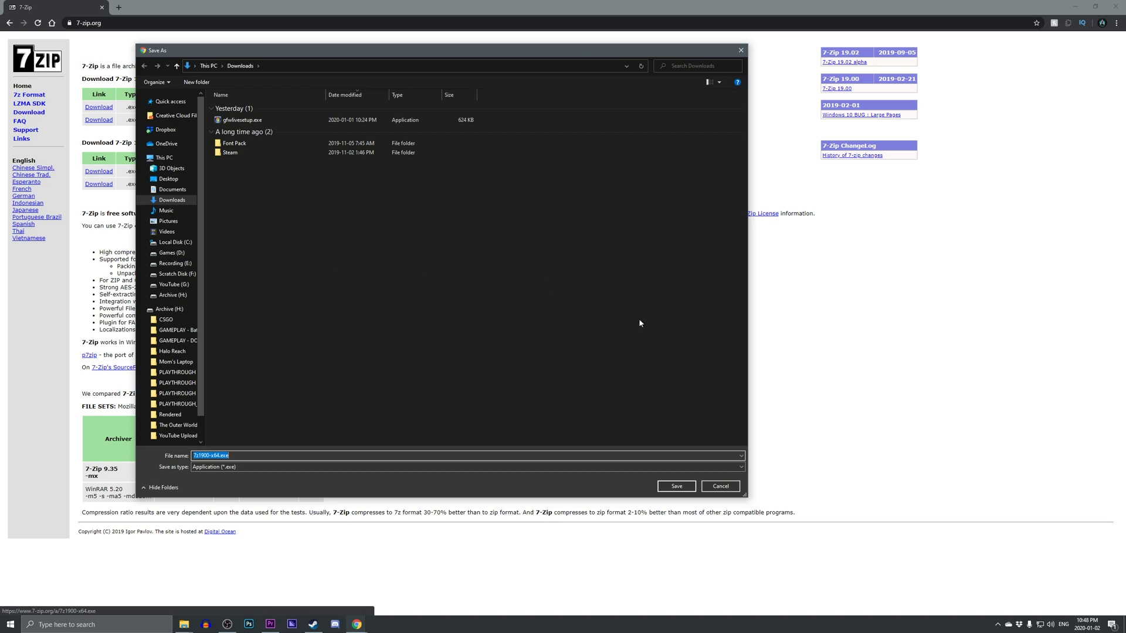
{"action": "left_click", "coordinate": [676, 487]}
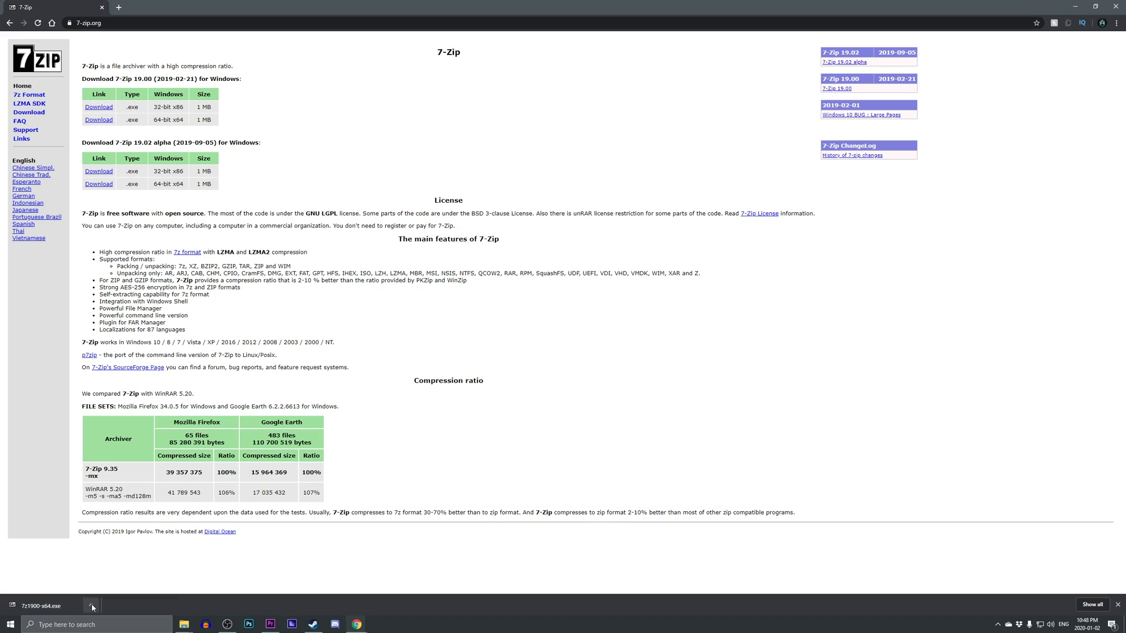
Step: Run 7z1900-x64.exe from its folder, allow it through UAC, and install to C:\Program Files\7-Zip\
{"action": "left_click", "coordinate": [92, 608]}
{"action": "left_click", "coordinate": [111, 576]}
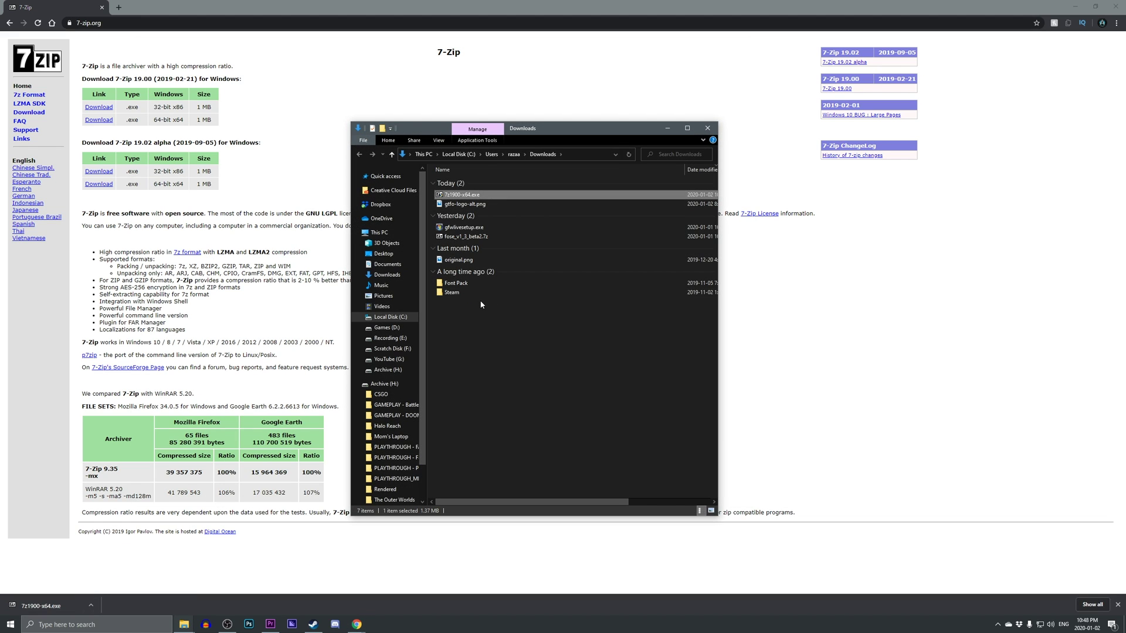
{"action": "mouse_move", "coordinate": [484, 194]}
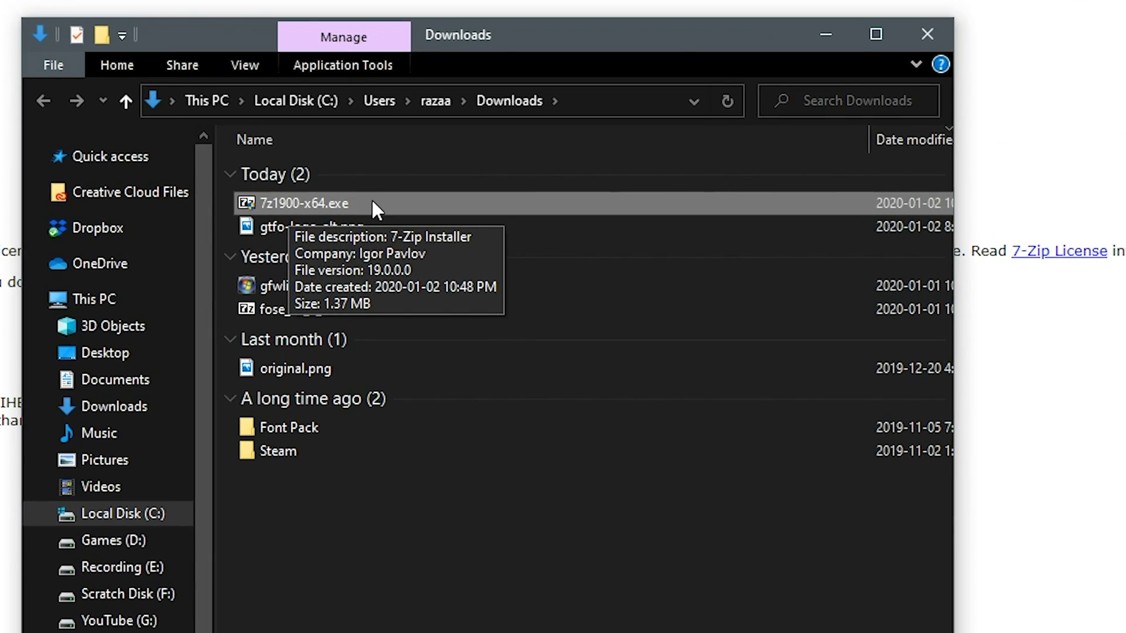
{"action": "double_click", "coordinate": [372, 202]}
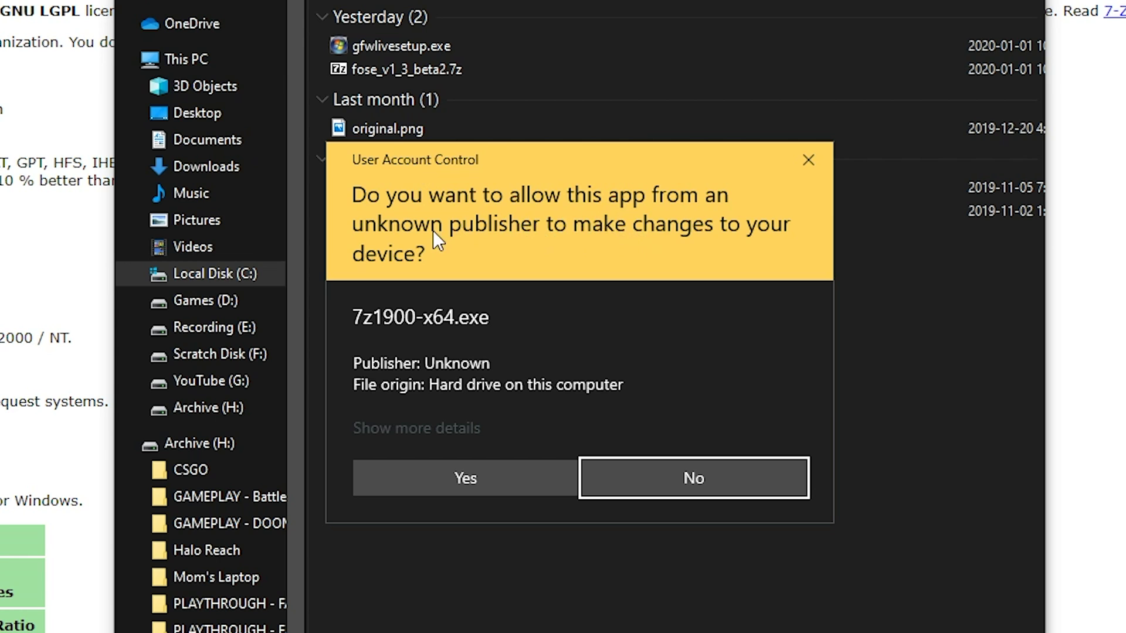
{"action": "left_click", "coordinate": [472, 477]}
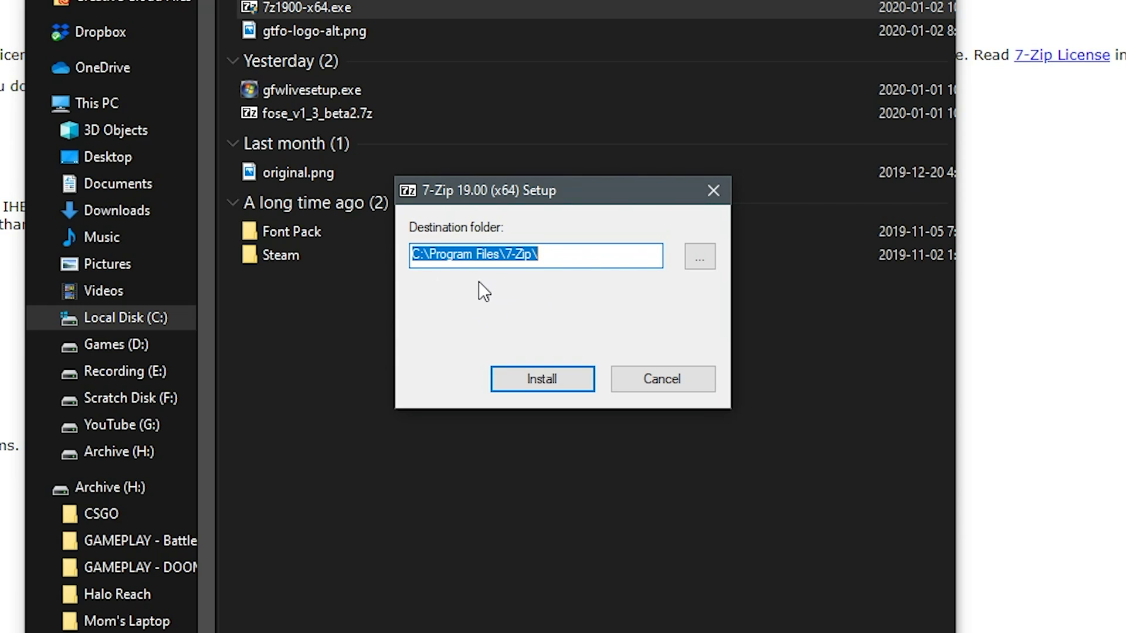
{"action": "left_click", "coordinate": [536, 374]}
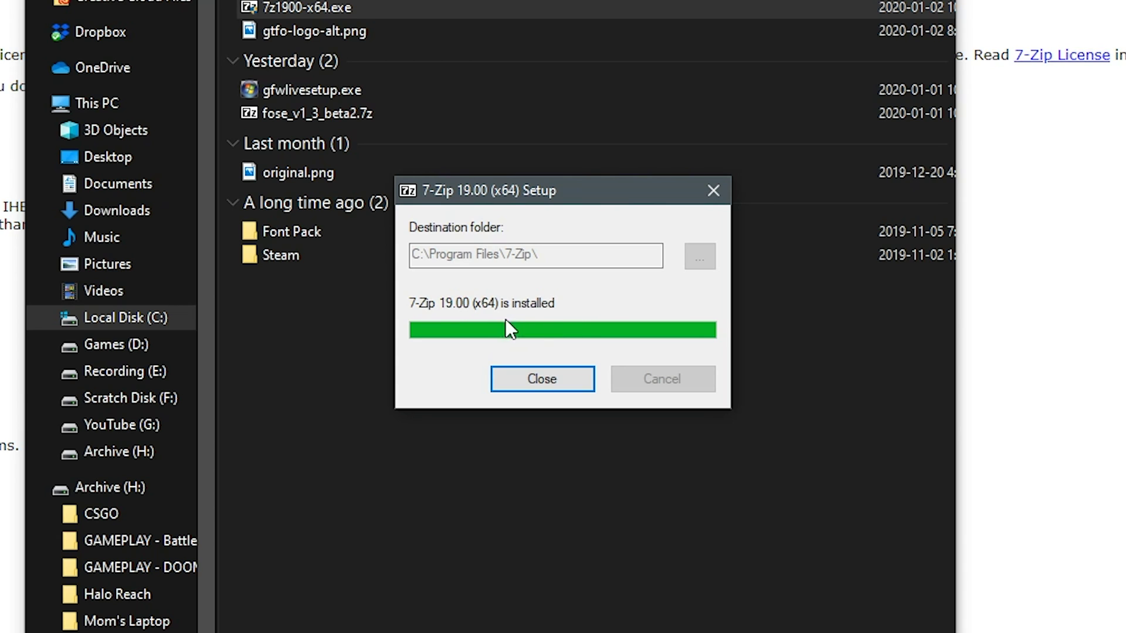
Step: Close 7-Zip Setup and check the 7-Zip submenu in fose_v1_3_beta2.7z's context menu
{"action": "left_click", "coordinate": [544, 380]}
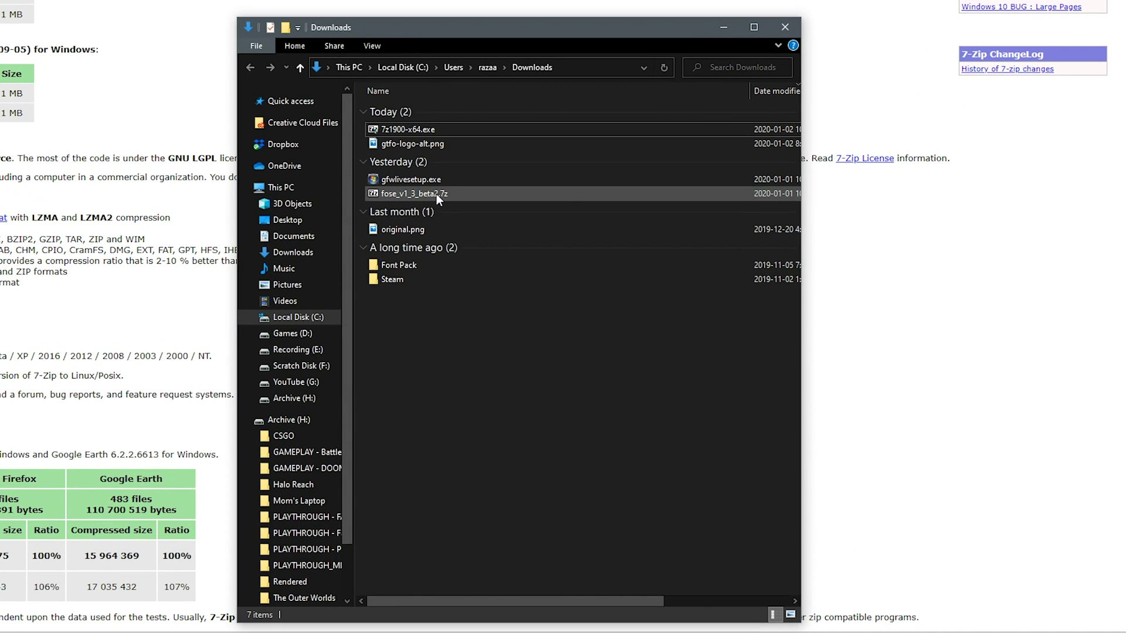
{"action": "right_click", "coordinate": [480, 236]}
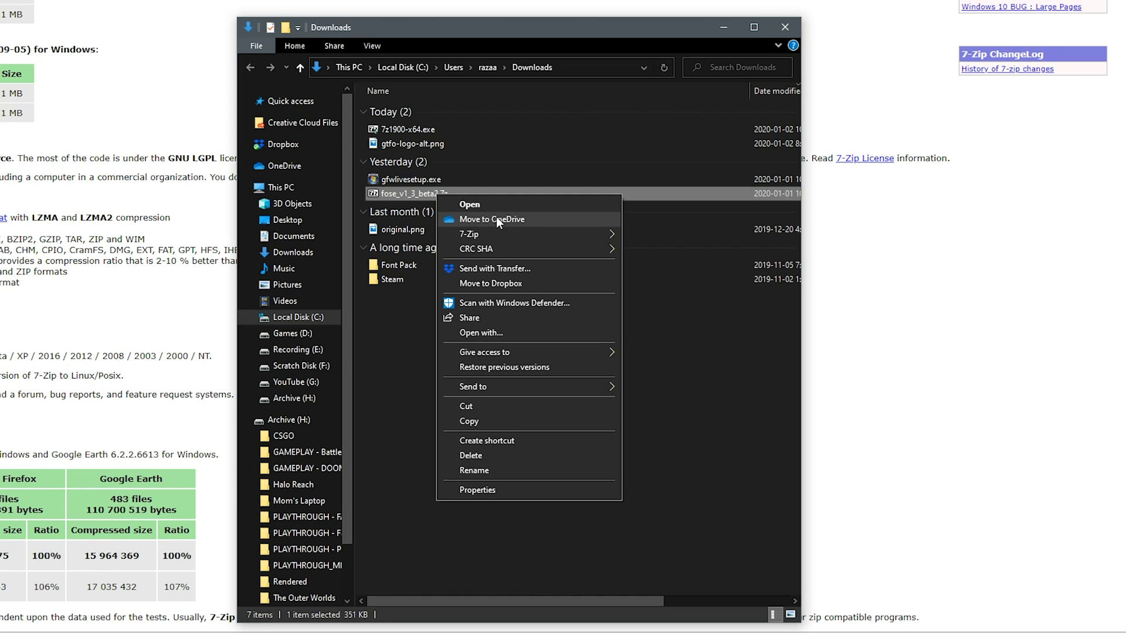
{"action": "mouse_move", "coordinate": [490, 234]}
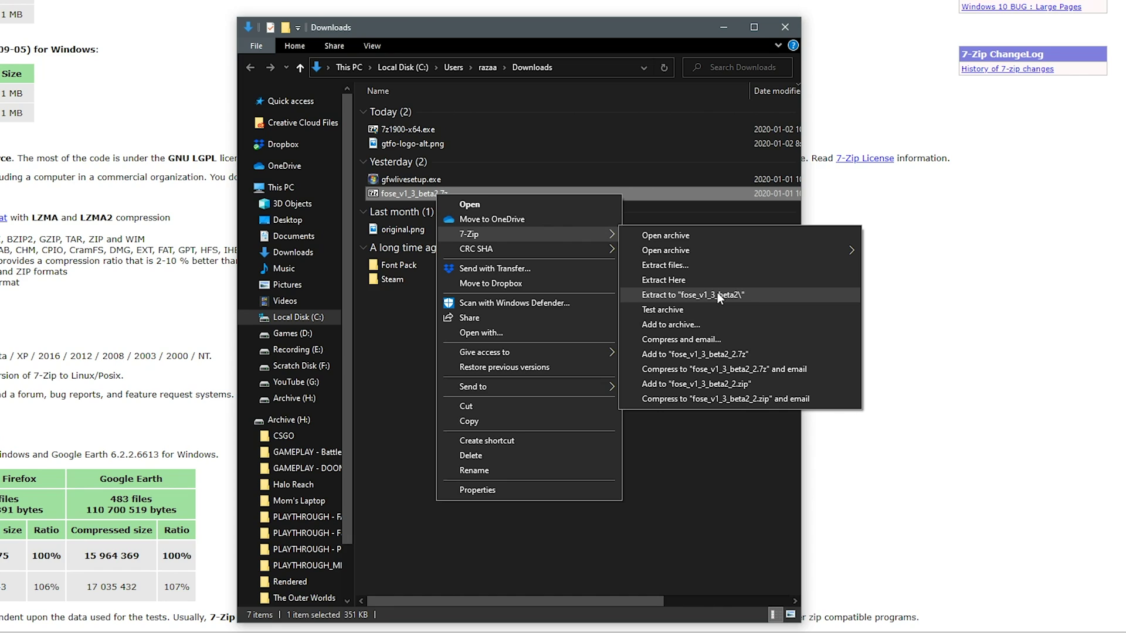
{"action": "right_click", "coordinate": [400, 192]}
{"action": "mouse_move", "coordinate": [448, 228]}
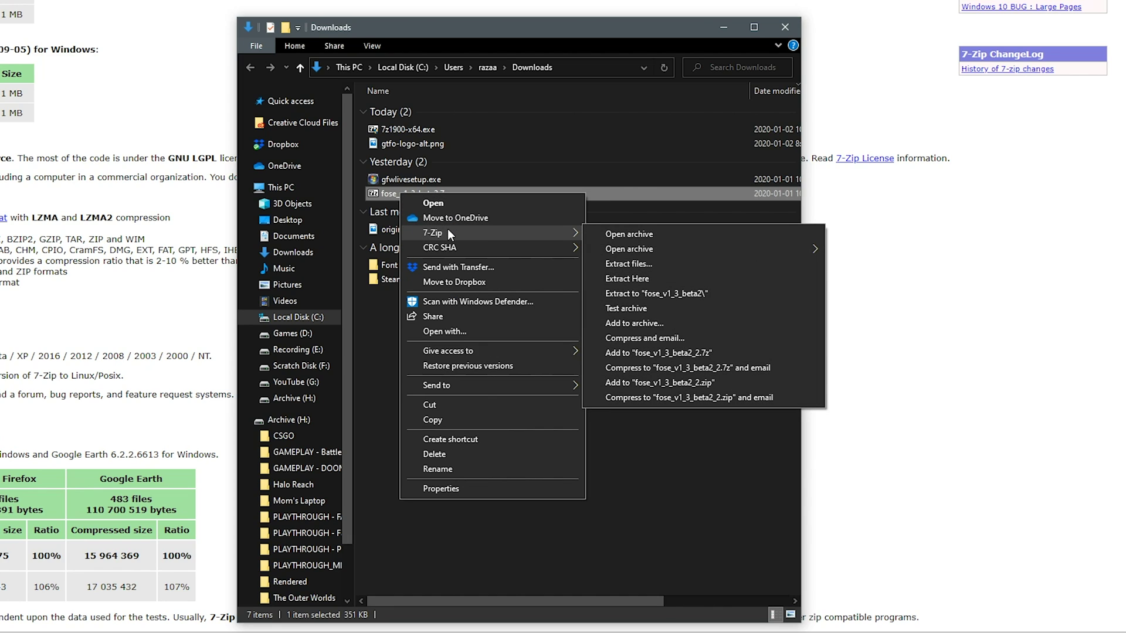
Step: In 7-Zip File Manager Options, confirm cascaded 64- and 32-bit shell integration, then close the manager
{"action": "key", "text": "super"}
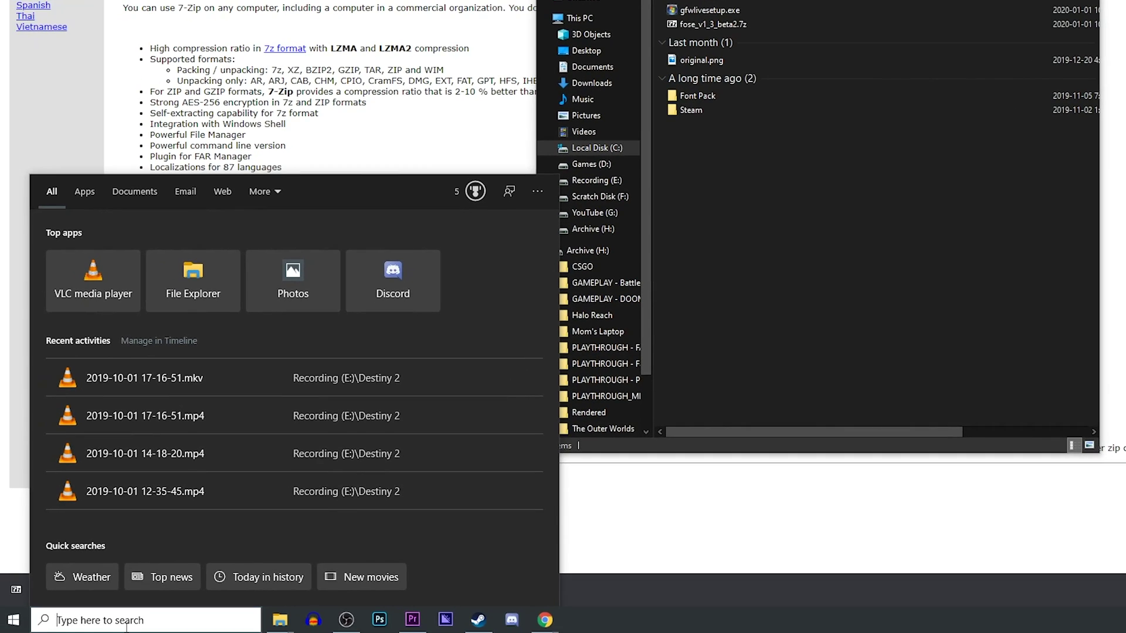
{"action": "type", "text": "7zip"}
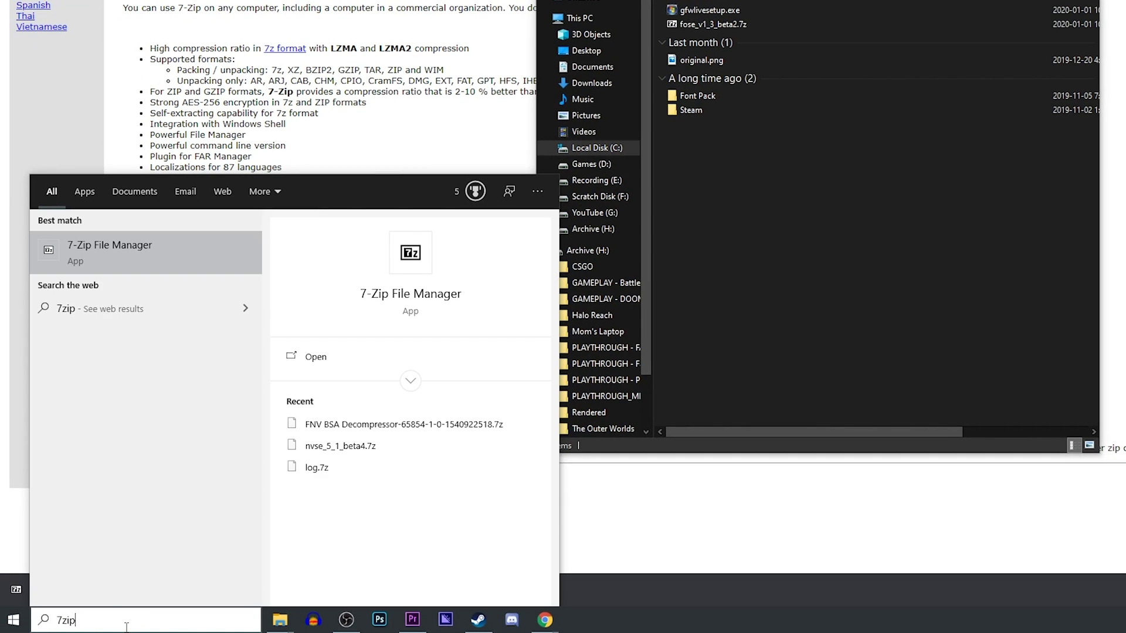
{"action": "left_click", "coordinate": [142, 249]}
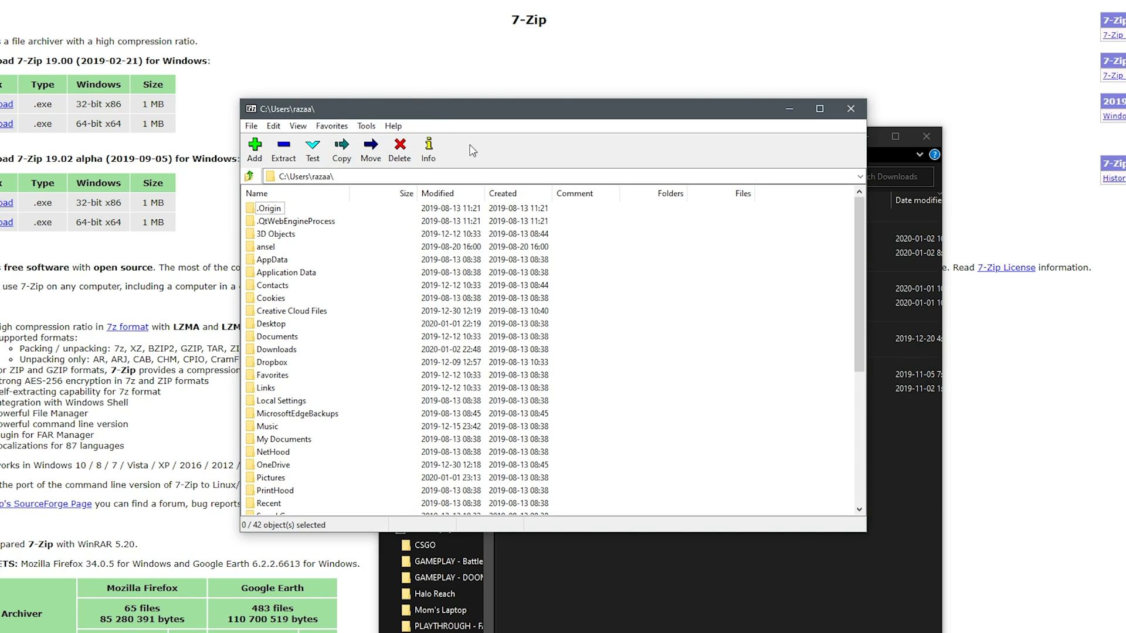
{"action": "left_click", "coordinate": [367, 126]}
{"action": "left_click", "coordinate": [387, 141]}
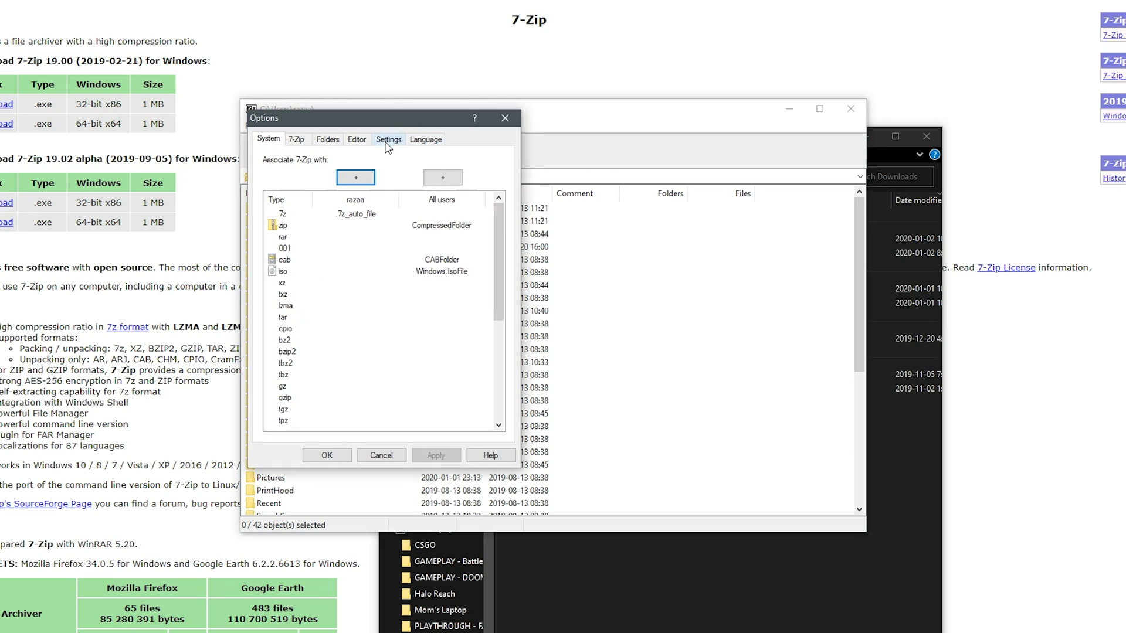
{"action": "left_click", "coordinate": [296, 141]}
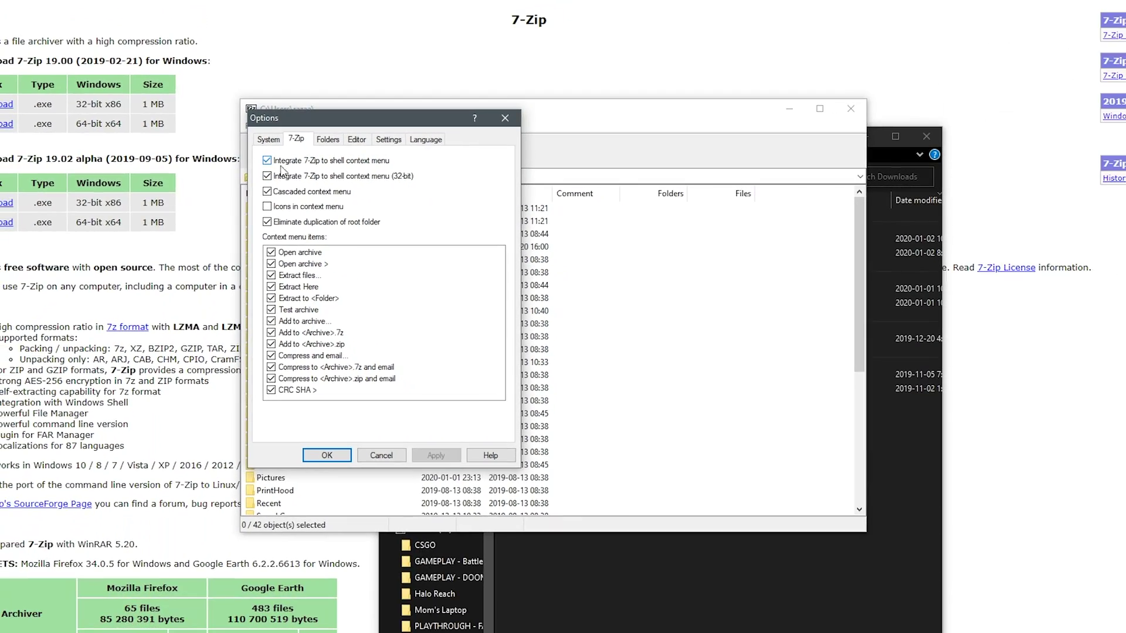
{"action": "left_click", "coordinate": [327, 456]}
{"action": "left_click", "coordinate": [851, 108]}
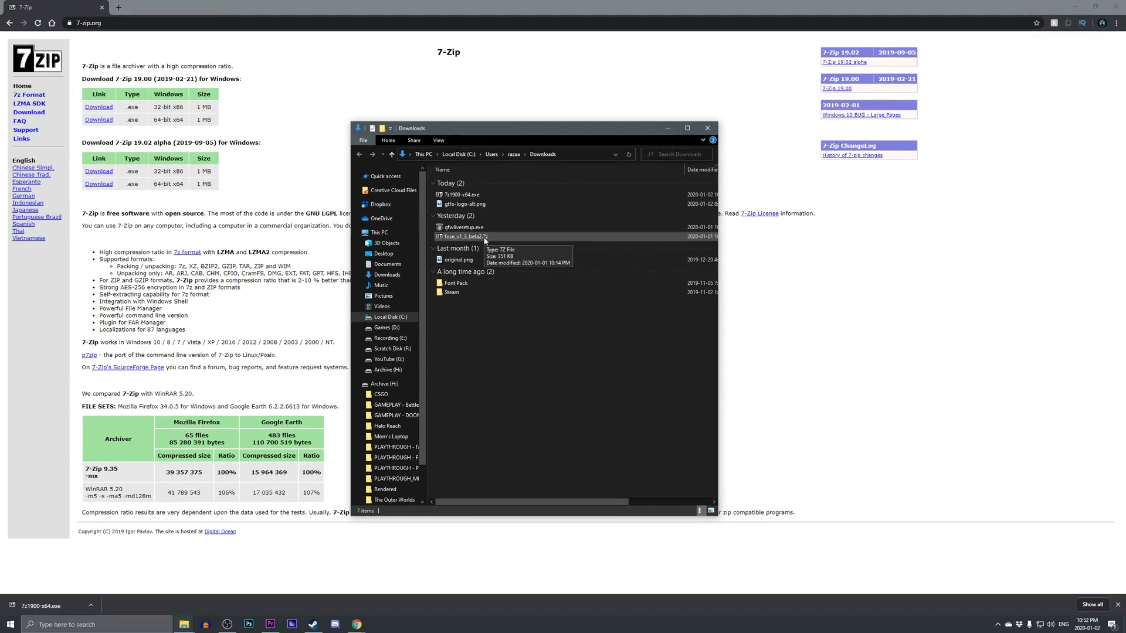
Step: Open fose_v1_3_beta2.7z in 7-Zip to browse its contents, then close it
{"action": "right_click", "coordinate": [485, 241]}
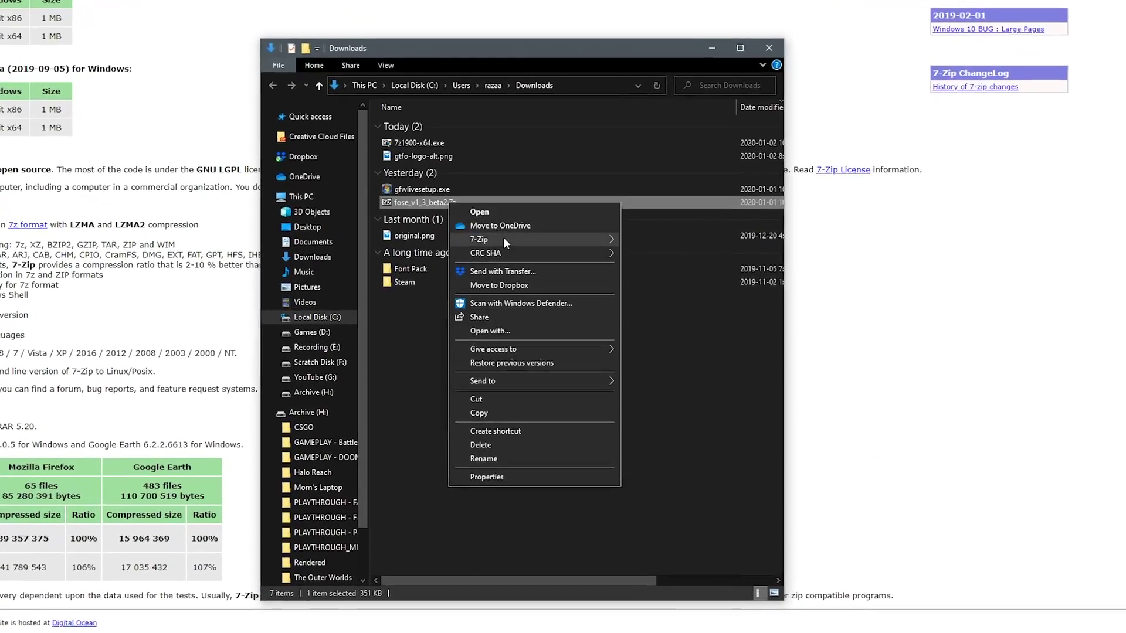
{"action": "mouse_move", "coordinate": [521, 268]}
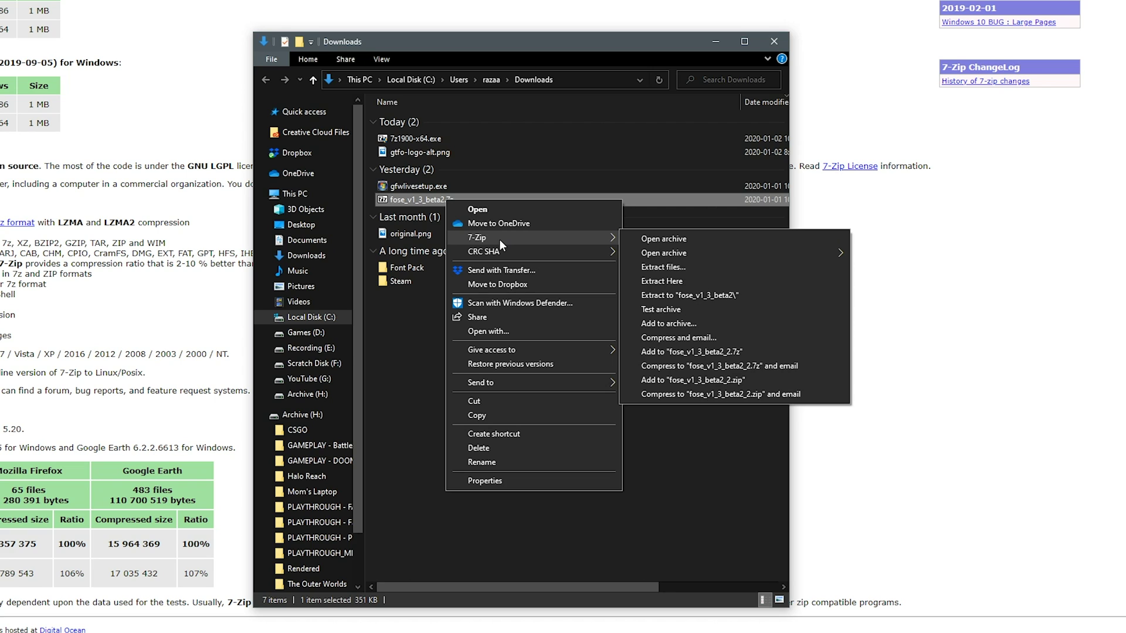
{"action": "left_click", "coordinate": [674, 238]}
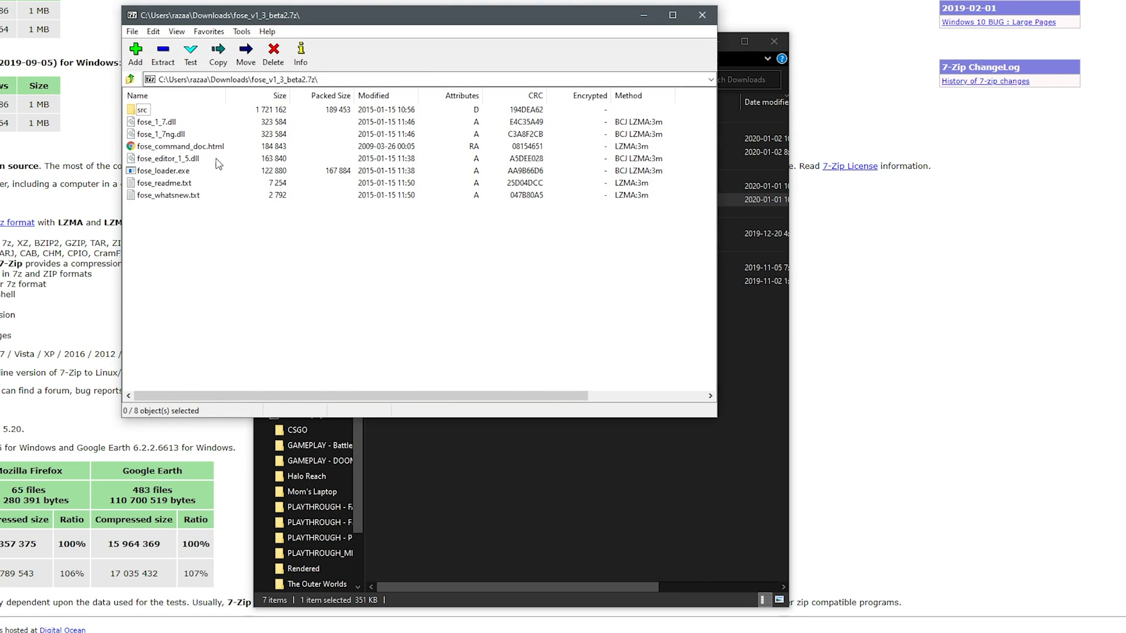
{"action": "left_click", "coordinate": [710, 23]}
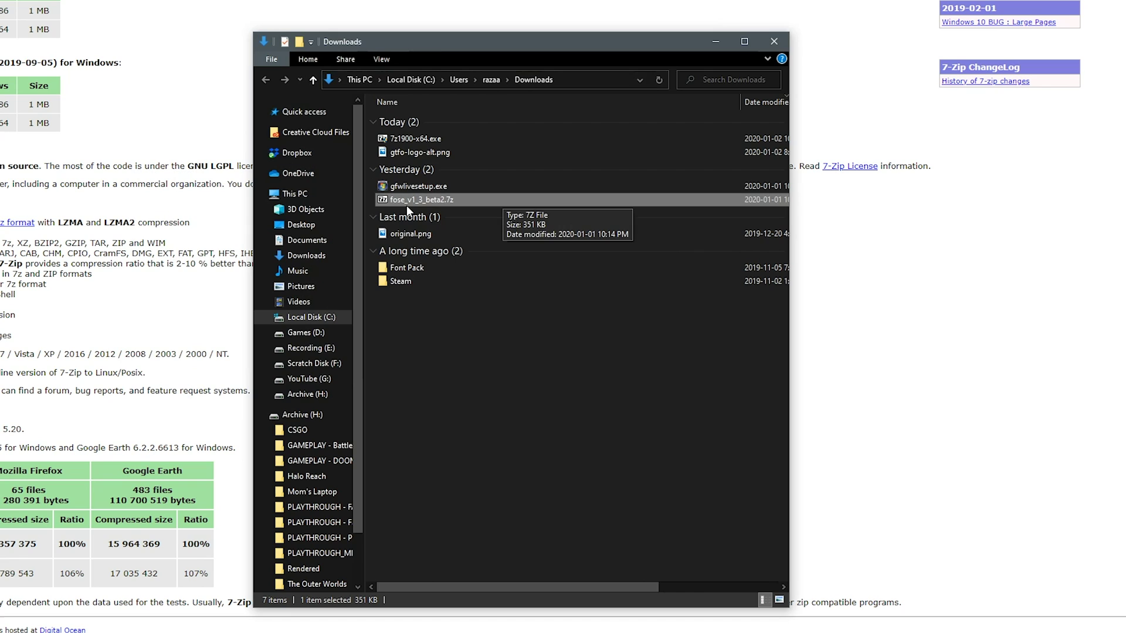
Step: Extract the archive to fose_v1_3_beta2\ and open that folder, selecting its 8 files
{"action": "right_click", "coordinate": [409, 200]}
{"action": "mouse_move", "coordinate": [455, 239]}
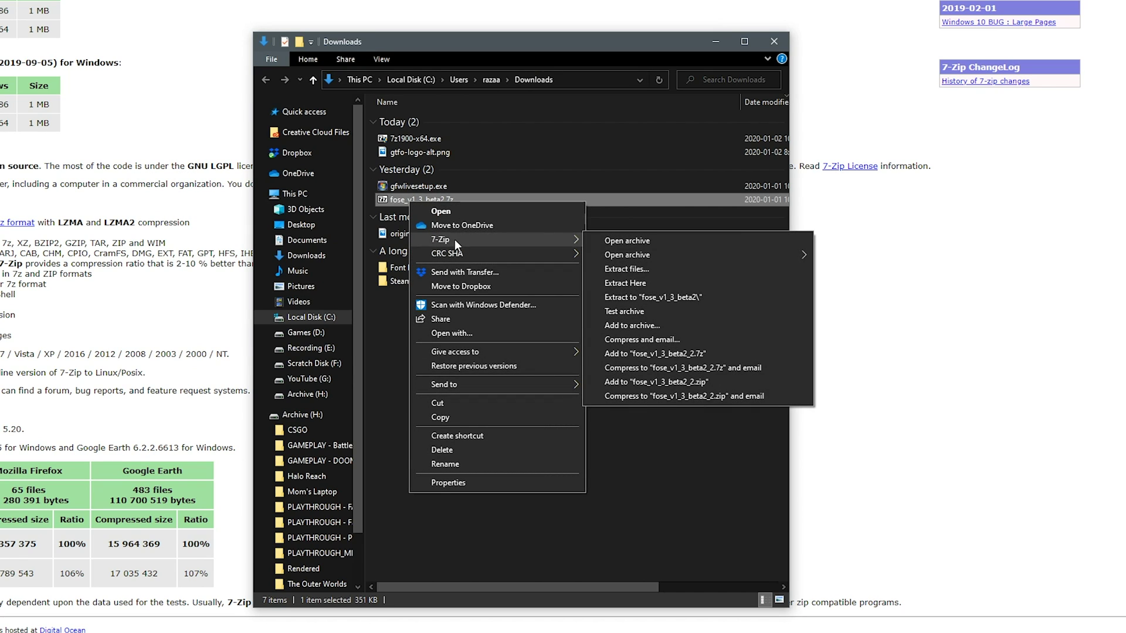
{"action": "left_click", "coordinate": [652, 297]}
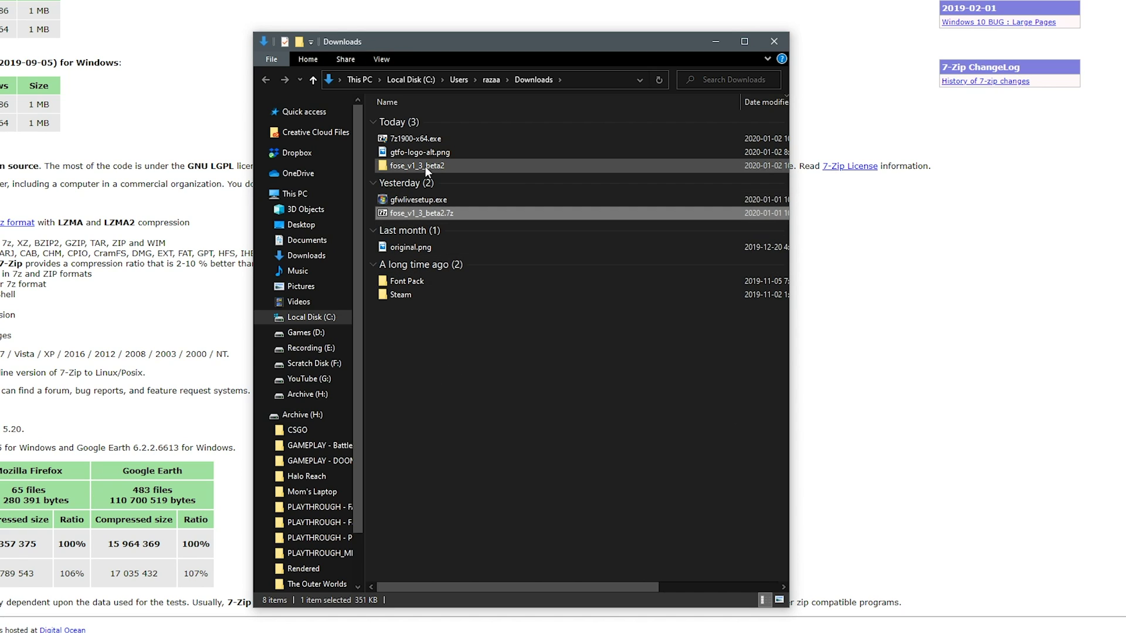
{"action": "double_click", "coordinate": [422, 165]}
{"action": "left_click_drag", "start_coordinate": [384, 252], "coordinate": [487, 129]}
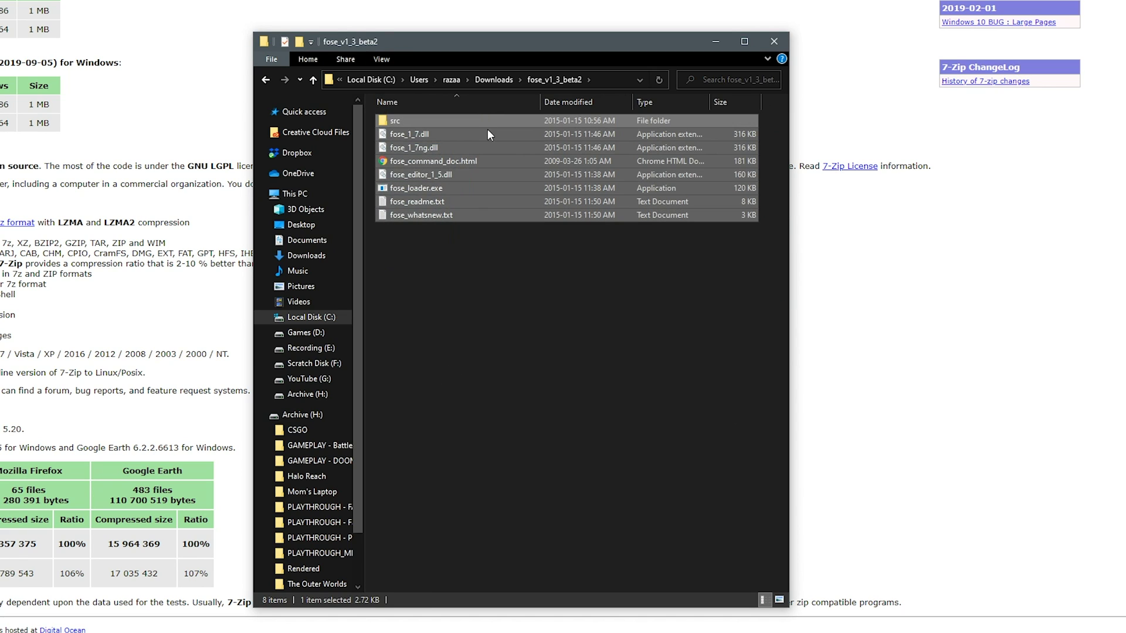